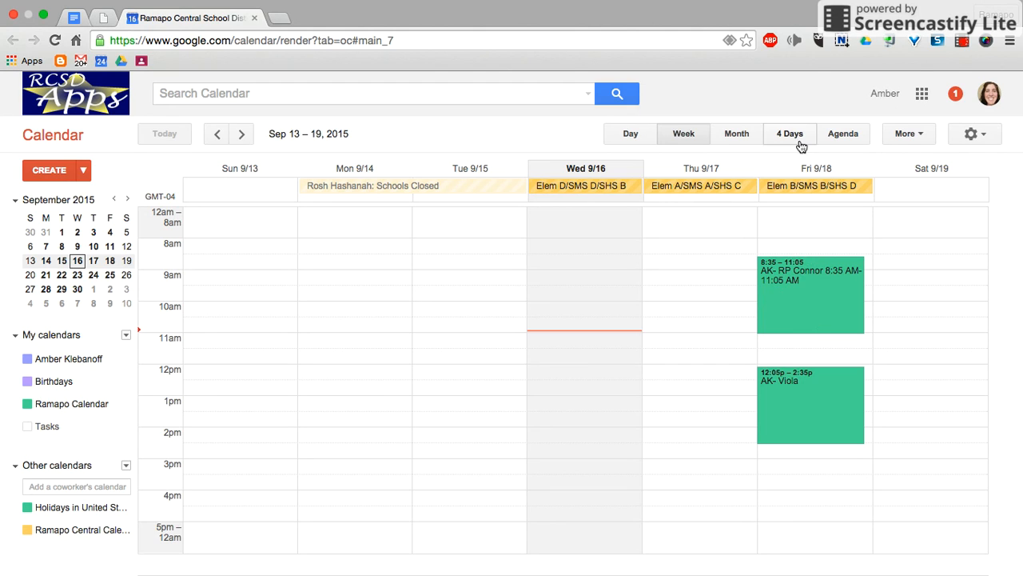
Open Google Calendar from the Google apps and hide the Tasks calendar
{"action": "left_click", "coordinate": [922, 96]}
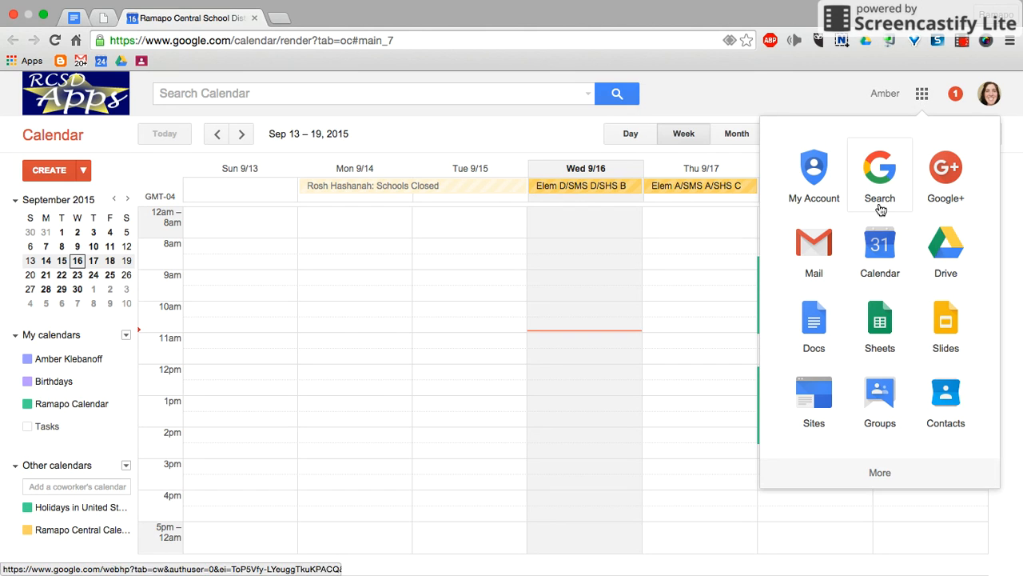
{"action": "left_click", "coordinate": [878, 249]}
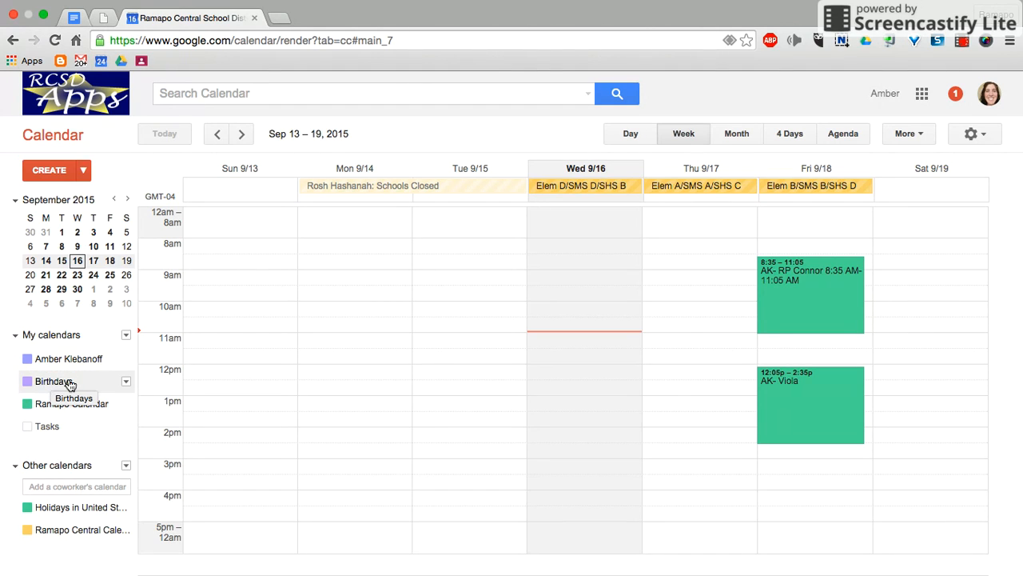
{"action": "left_click", "coordinate": [76, 431]}
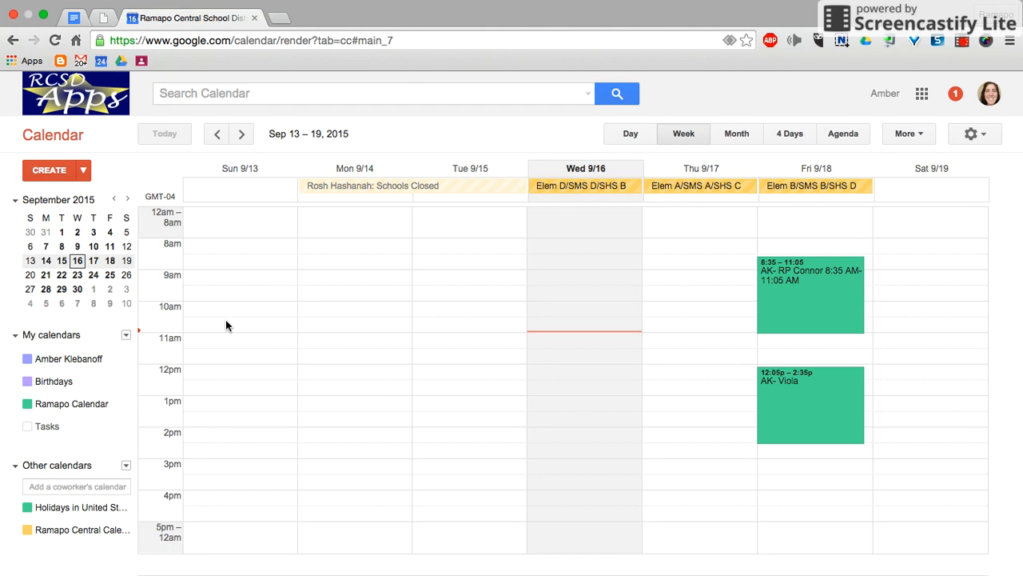
Create a "Meeting with Principal" event on Monday, September 14, 10am – 11am, and undo its creation
{"action": "left_click", "coordinate": [380, 317]}
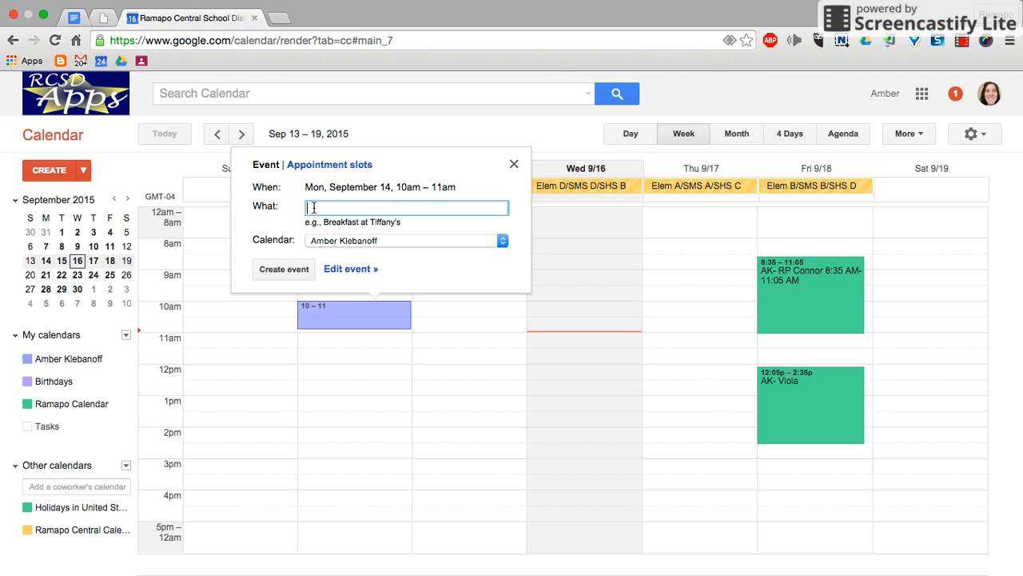
{"action": "type", "text": "Meeting with Principal"}
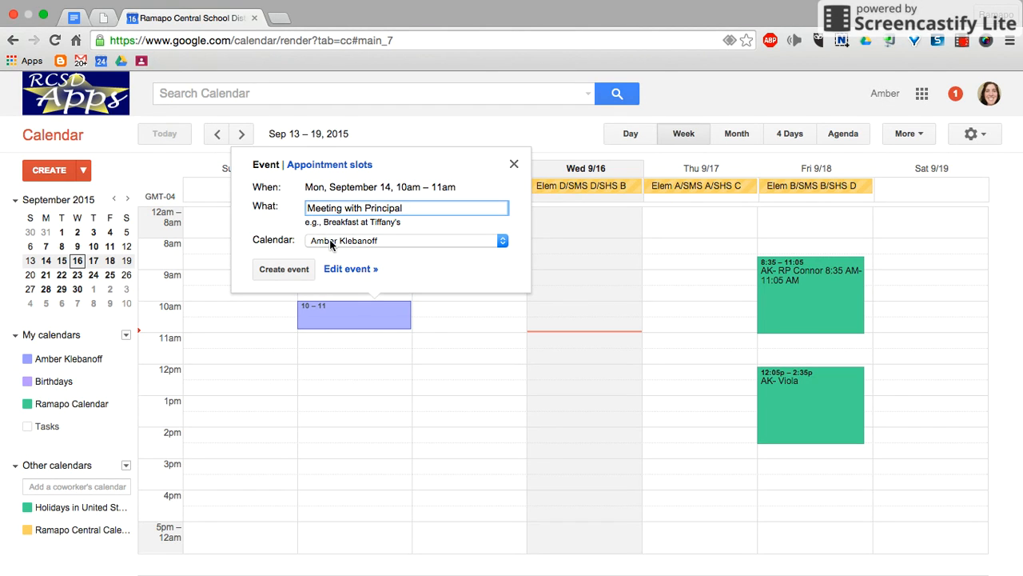
{"action": "left_click", "coordinate": [284, 269]}
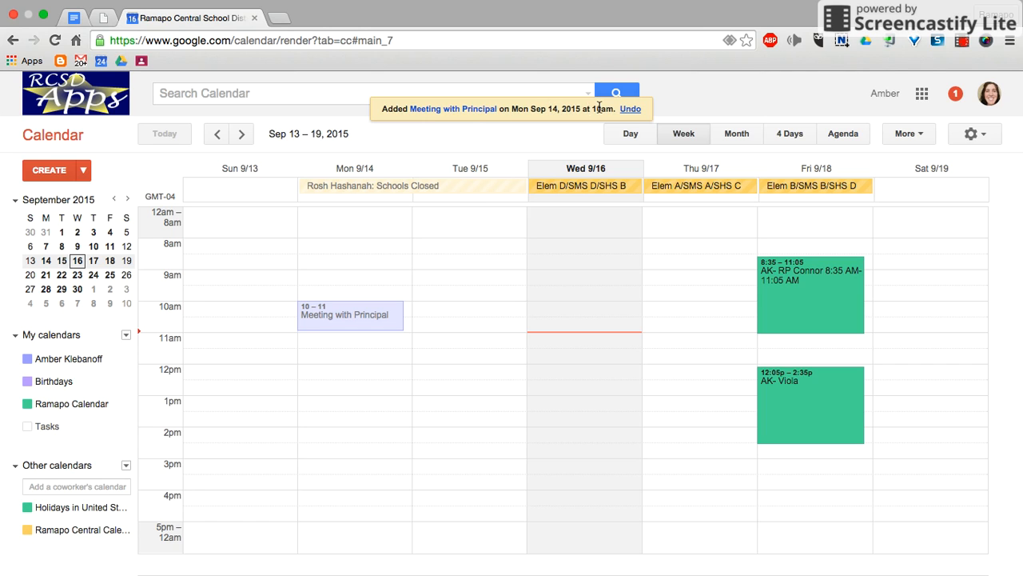
{"action": "left_click", "coordinate": [631, 110]}
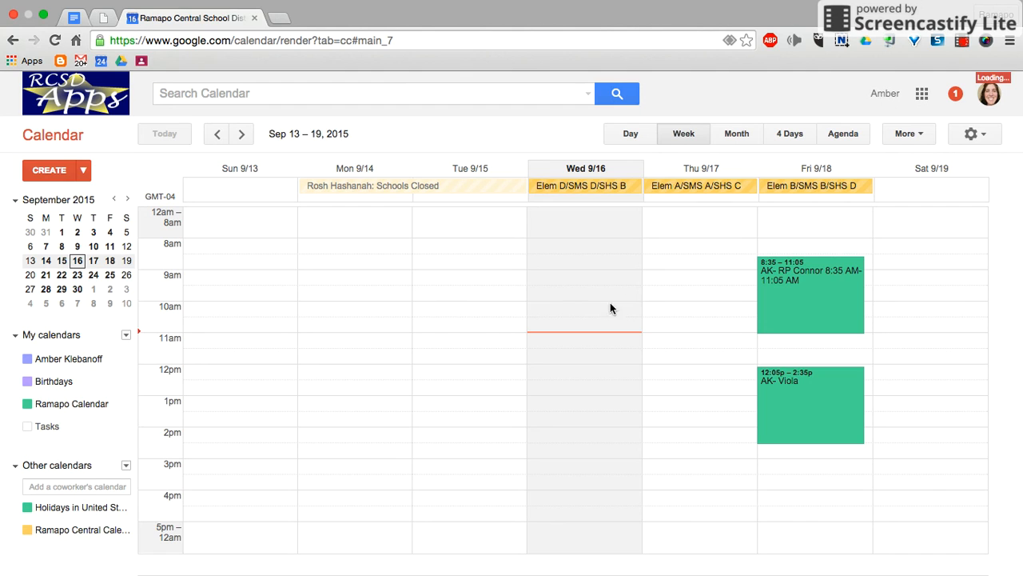
Examine the calendar choices for a new event on Thursday, September 17, 9:30am – 10:30am, and discard the draft
{"action": "left_click", "coordinate": [665, 293]}
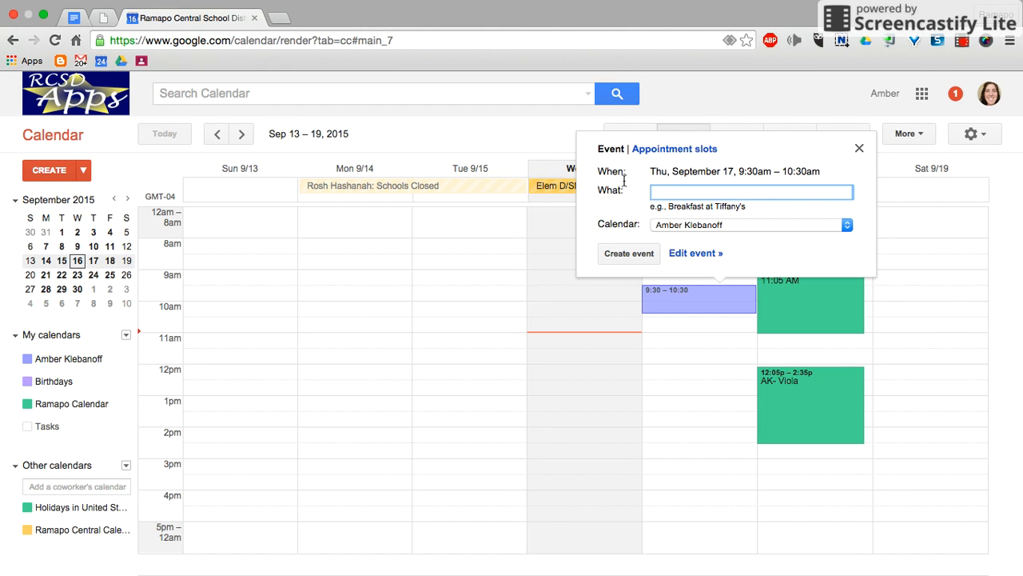
{"action": "left_click", "coordinate": [680, 225]}
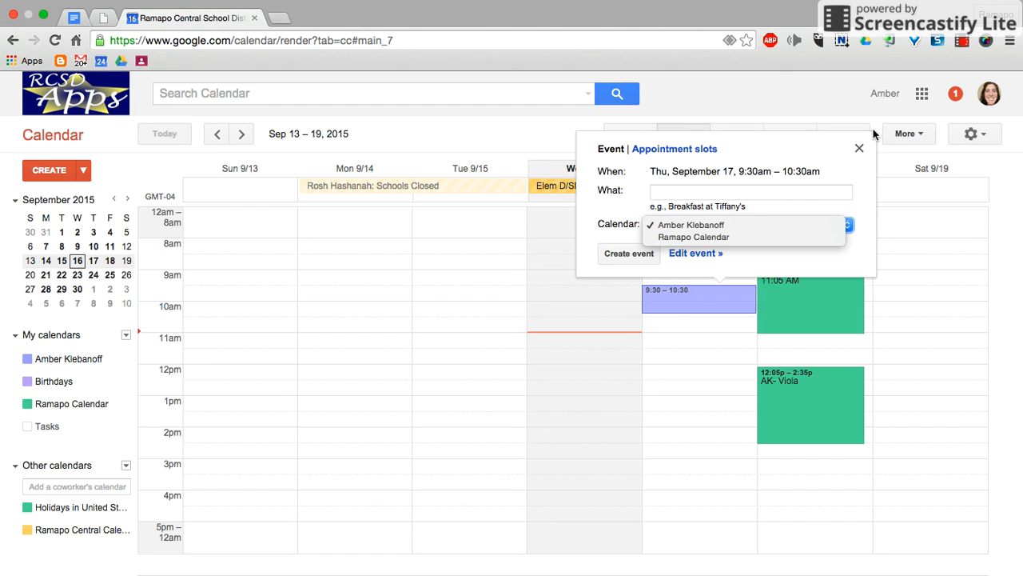
{"action": "left_click", "coordinate": [859, 151]}
{"action": "left_click", "coordinate": [859, 151]}
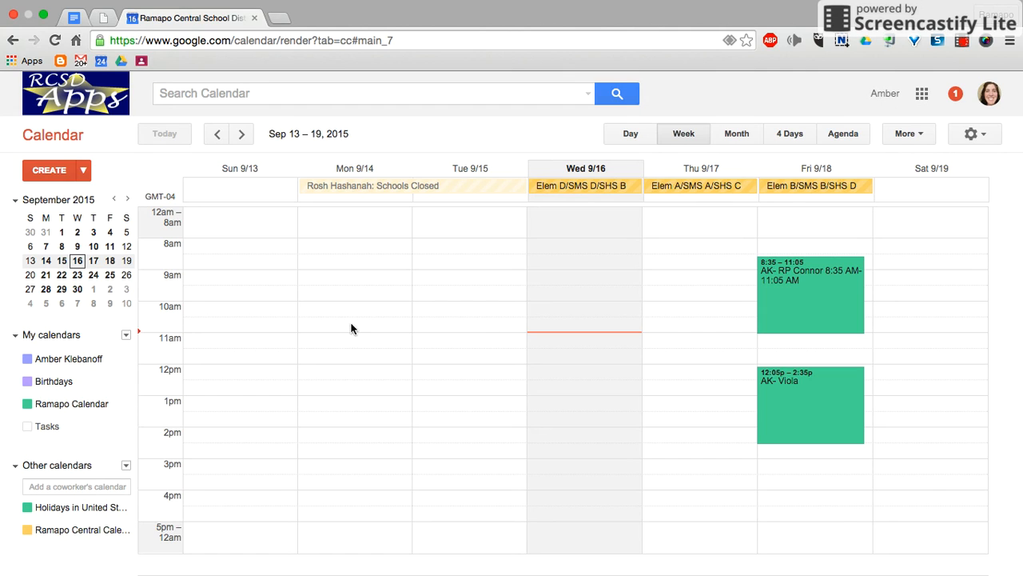
Start a new calendar under My calendars and name it "Hw Calendar English 9 -2015 -2016"
{"action": "left_click", "coordinate": [127, 336]}
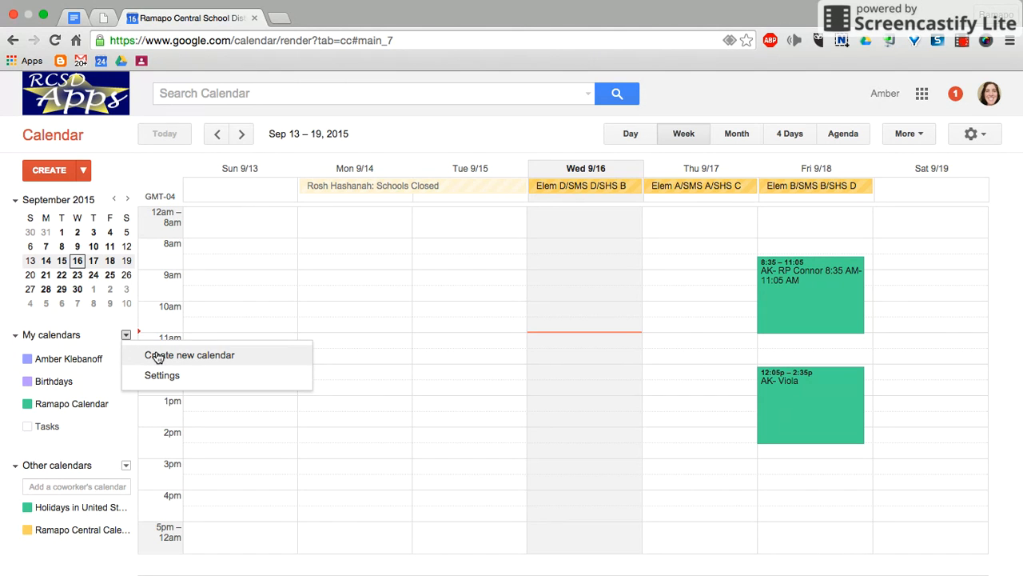
{"action": "left_click", "coordinate": [157, 356]}
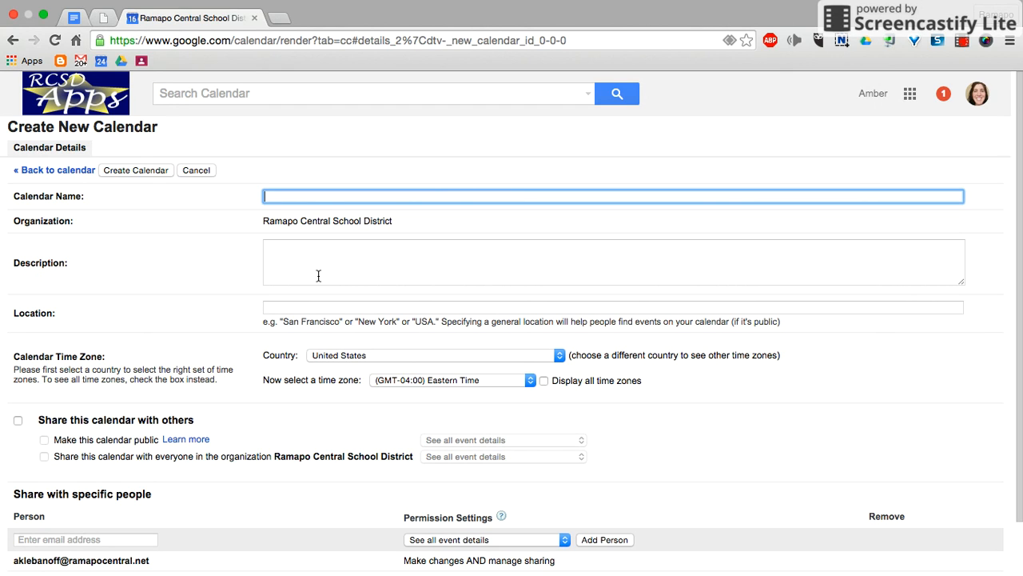
{"action": "type", "text": "Hw Calendar English 9 -"}
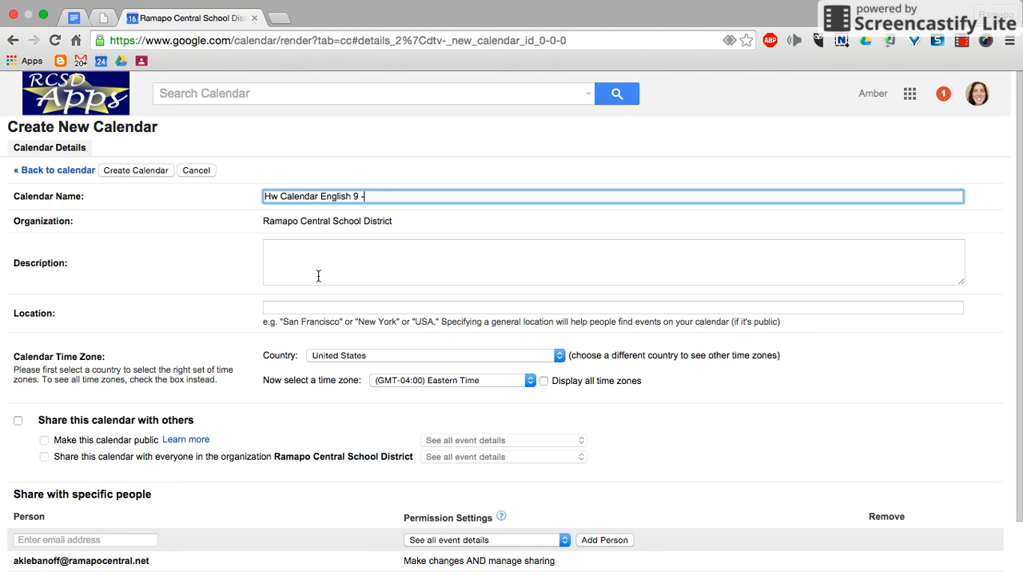
{"action": "type", "text": "2015 -2016"}
{"action": "left_click", "coordinate": [321, 250]}
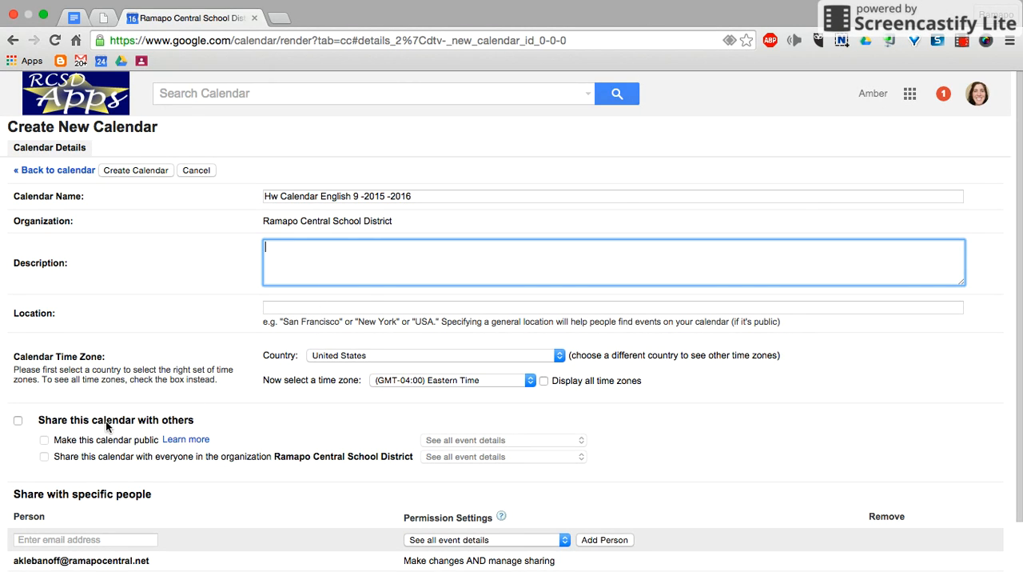
Share the new calendar with others and make it public with the "See all event details" permission
{"action": "left_click", "coordinate": [18, 421]}
{"action": "left_click", "coordinate": [44, 439]}
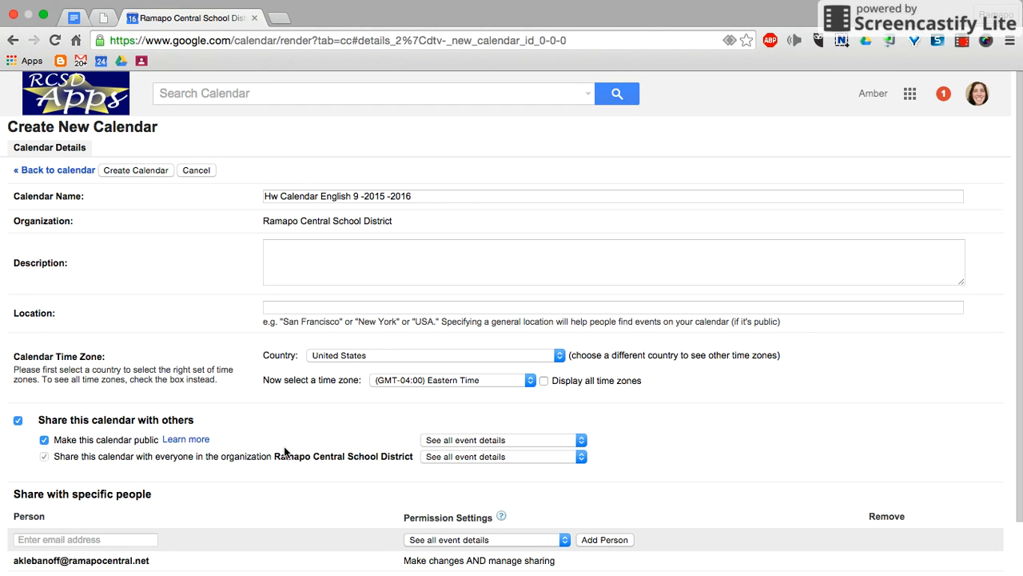
{"action": "left_click", "coordinate": [454, 440]}
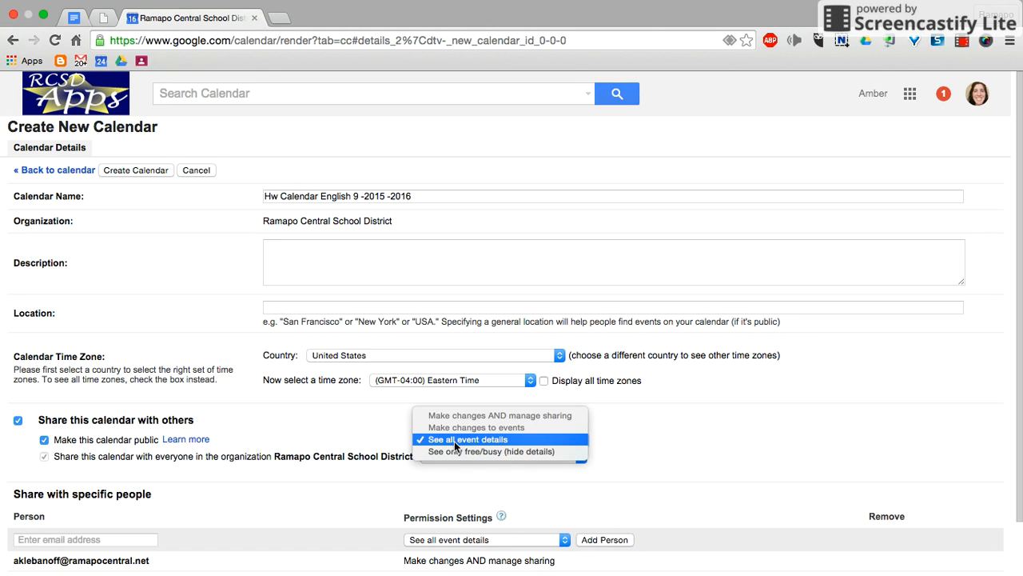
{"action": "left_click", "coordinate": [454, 441]}
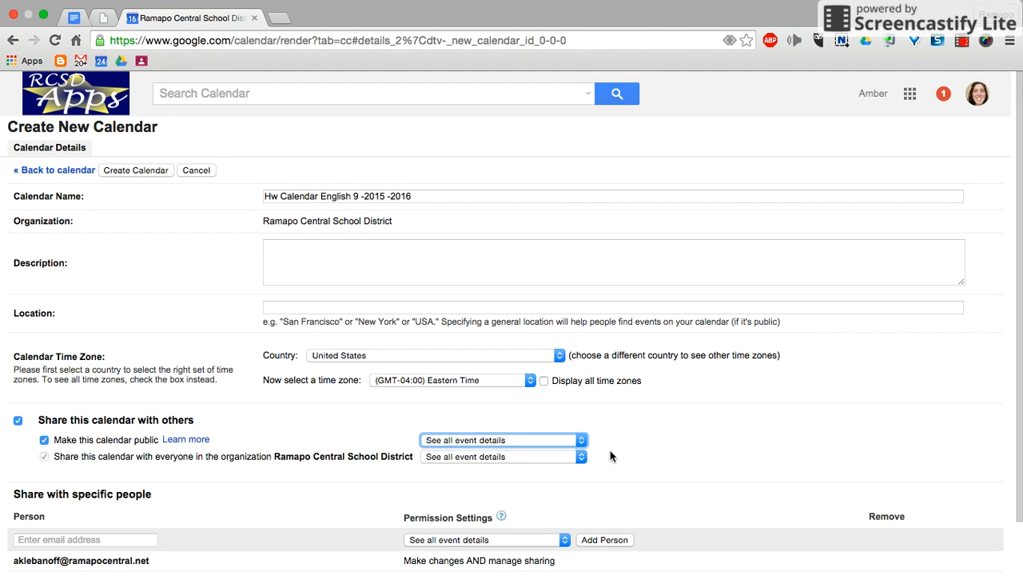
Add a coworker's ramapocentral.net e-mail address to the specific people the calendar is shared with
{"action": "scroll", "coordinate": [611, 455], "scroll_direction": "down", "scroll_amount": 2}
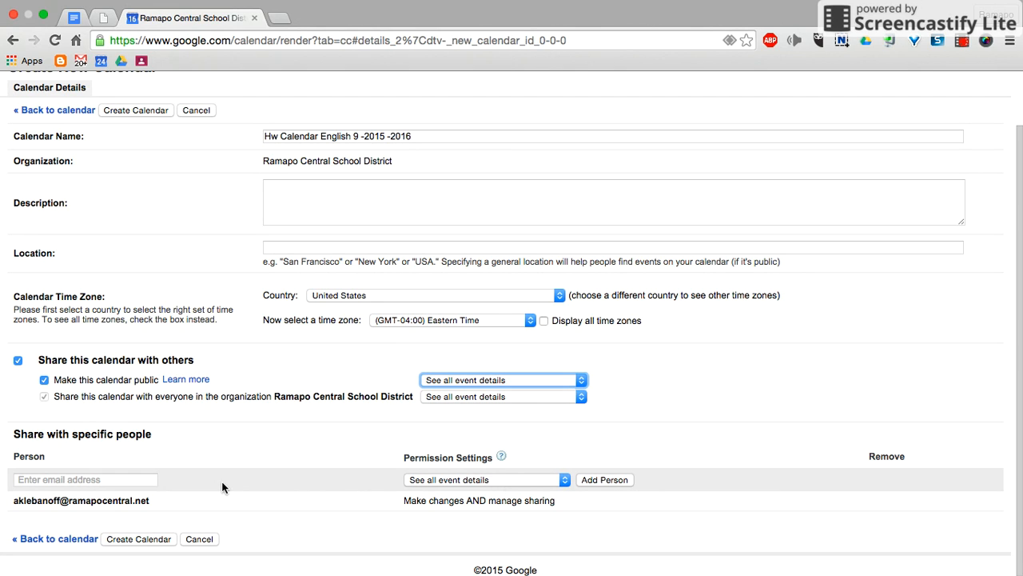
{"action": "left_click", "coordinate": [151, 479]}
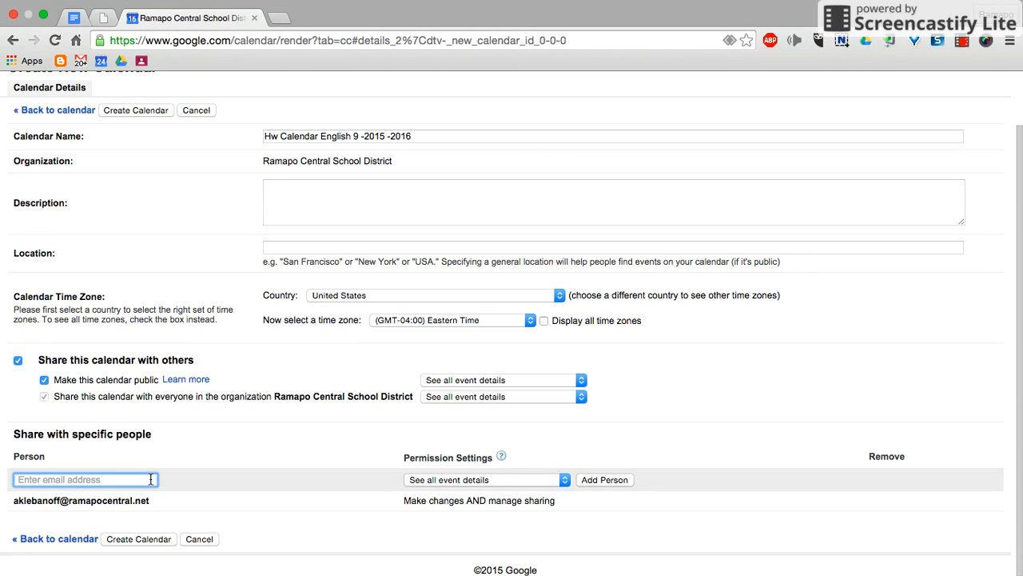
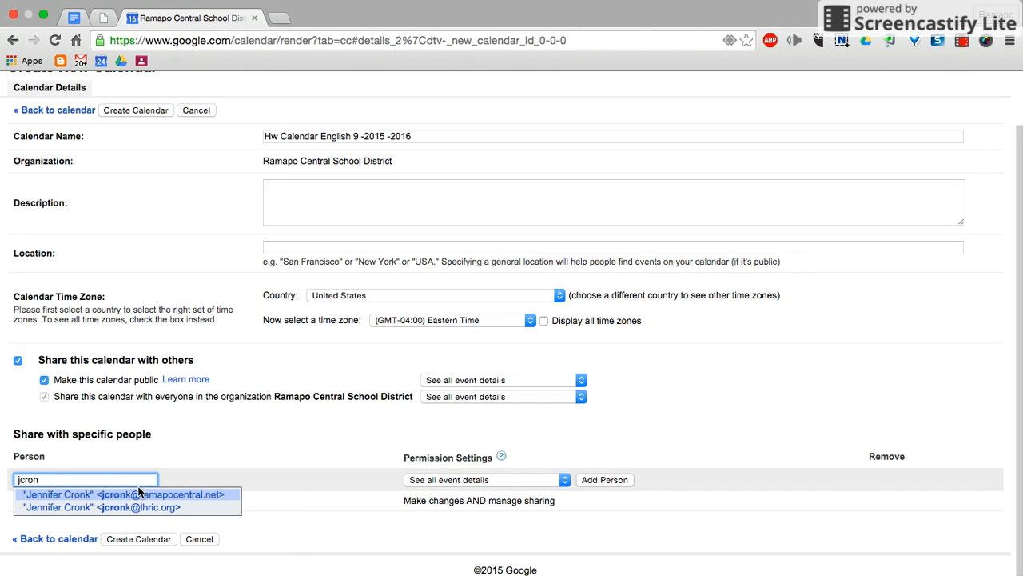
{"action": "left_click", "coordinate": [148, 494]}
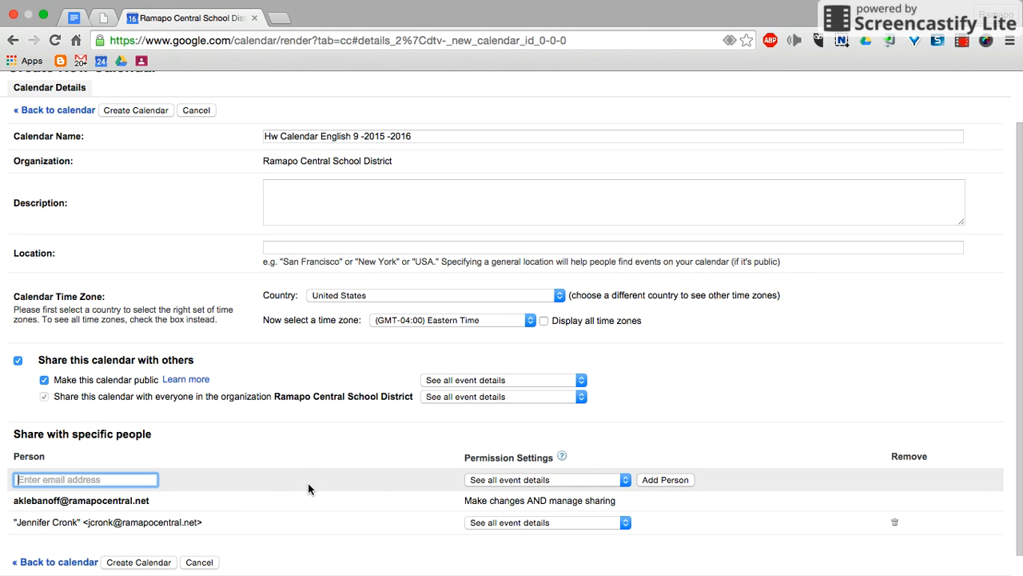
Give the added coworker the "Make changes AND manage sharing" permission and create the calendar as public
{"action": "scroll", "coordinate": [305, 486], "scroll_direction": "down", "scroll_amount": 1}
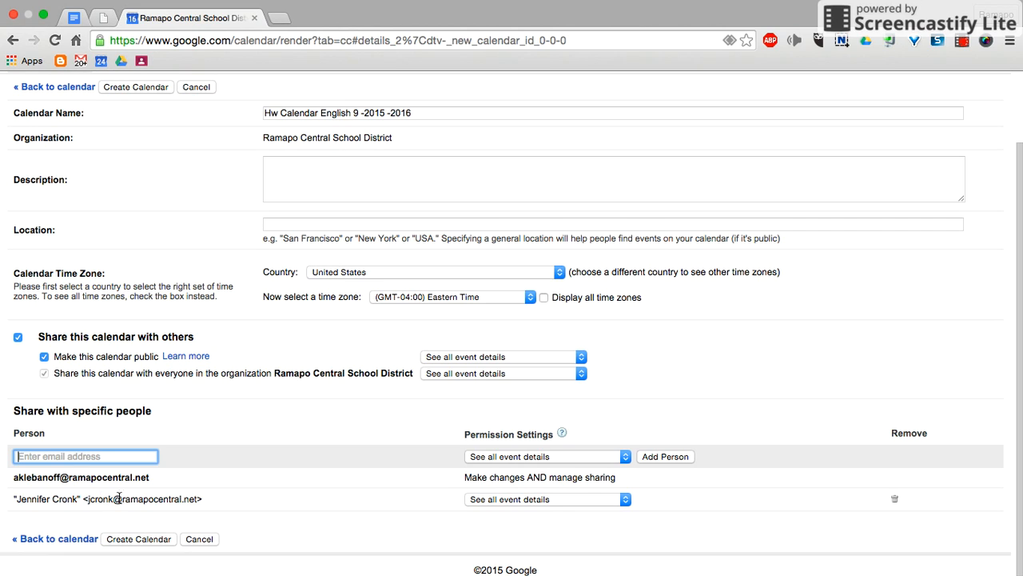
{"action": "left_click", "coordinate": [492, 499]}
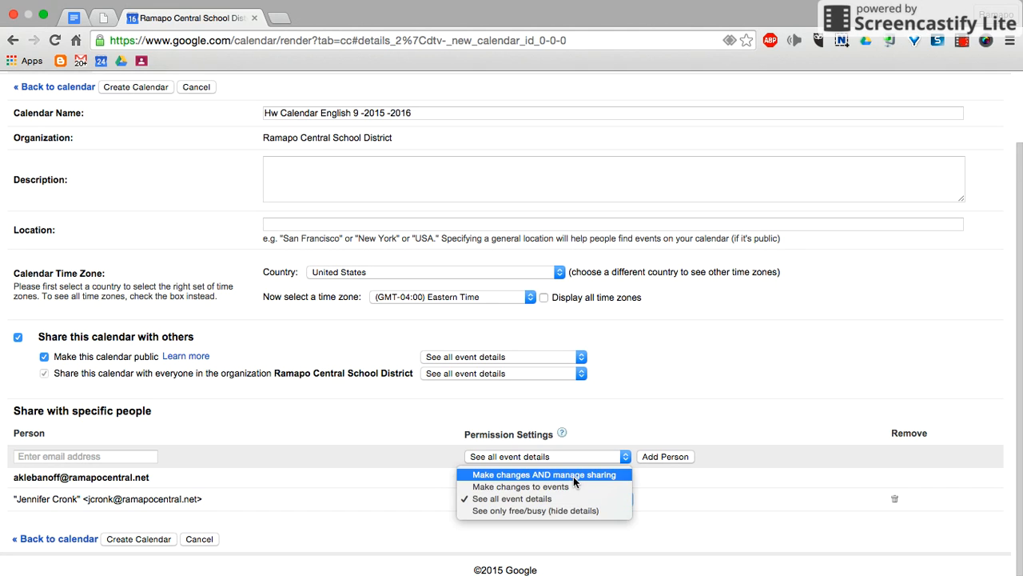
{"action": "left_click", "coordinate": [573, 476]}
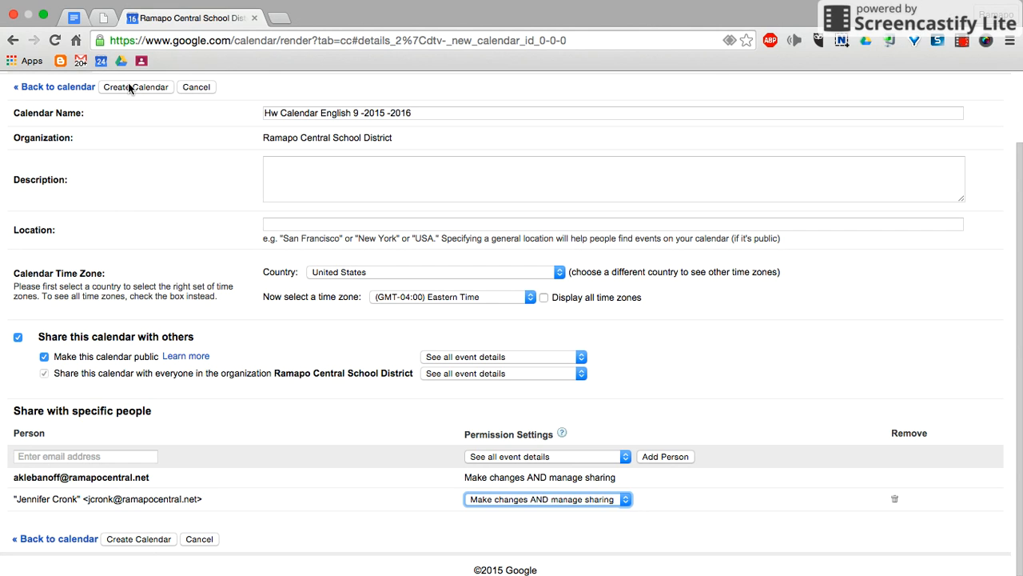
{"action": "left_click", "coordinate": [137, 541]}
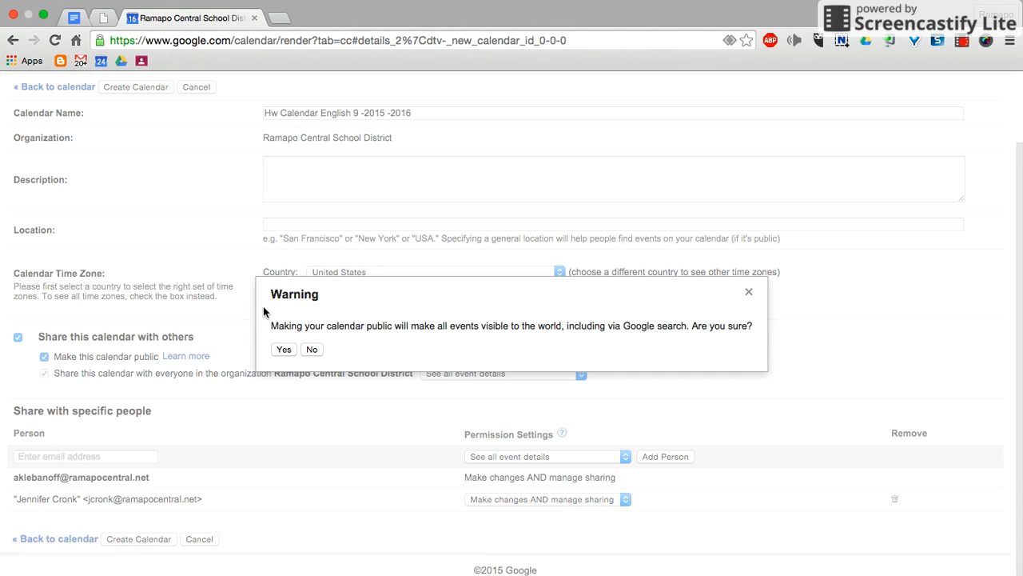
{"action": "left_click", "coordinate": [284, 349]}
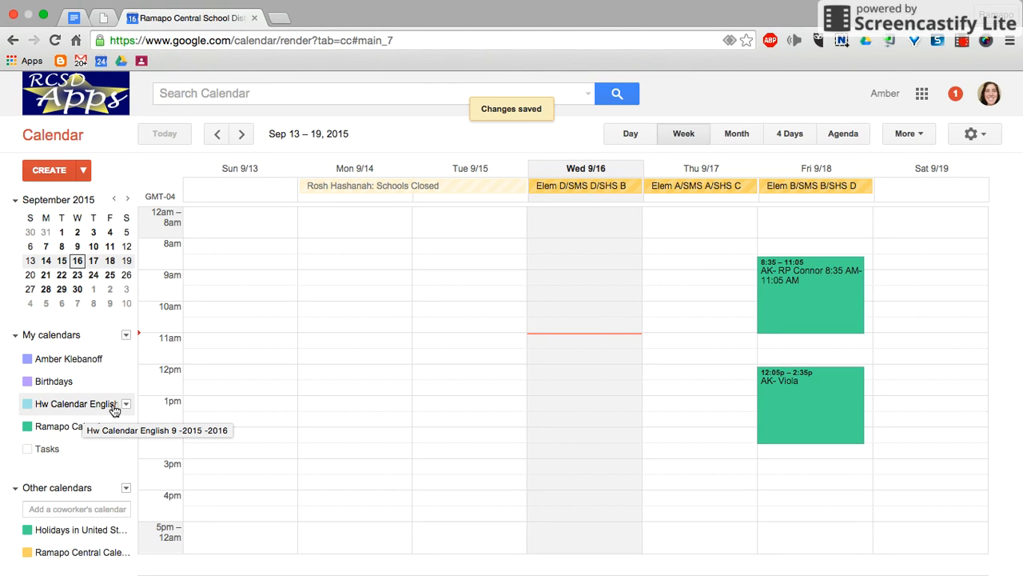
Draft an event "Read pages 15-23" on Thursday, September 17, 11am – 12pm, in the Hw Calendar English 9 -2015 -2016 calendar
{"action": "left_click", "coordinate": [684, 339]}
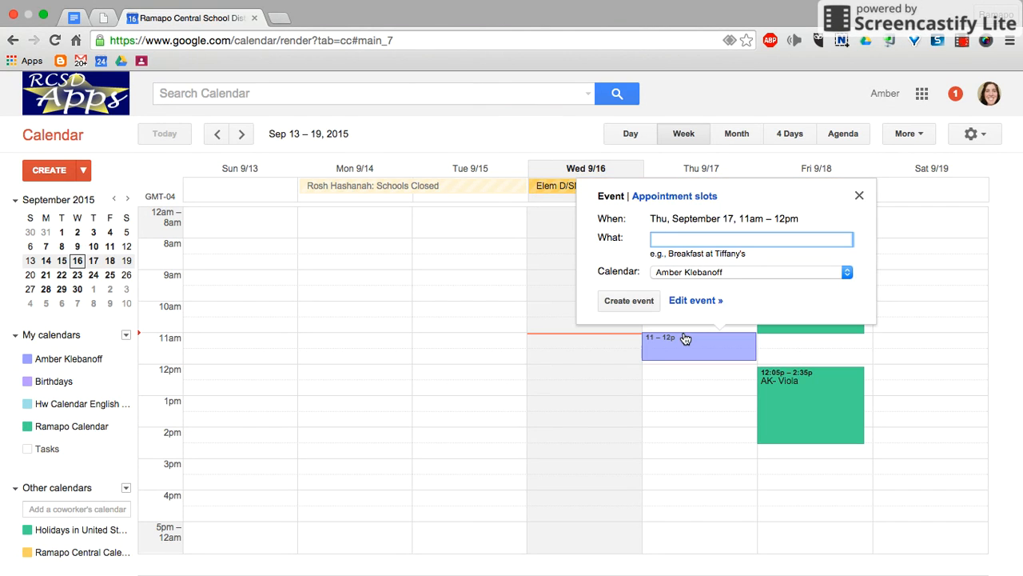
{"action": "left_click", "coordinate": [685, 276]}
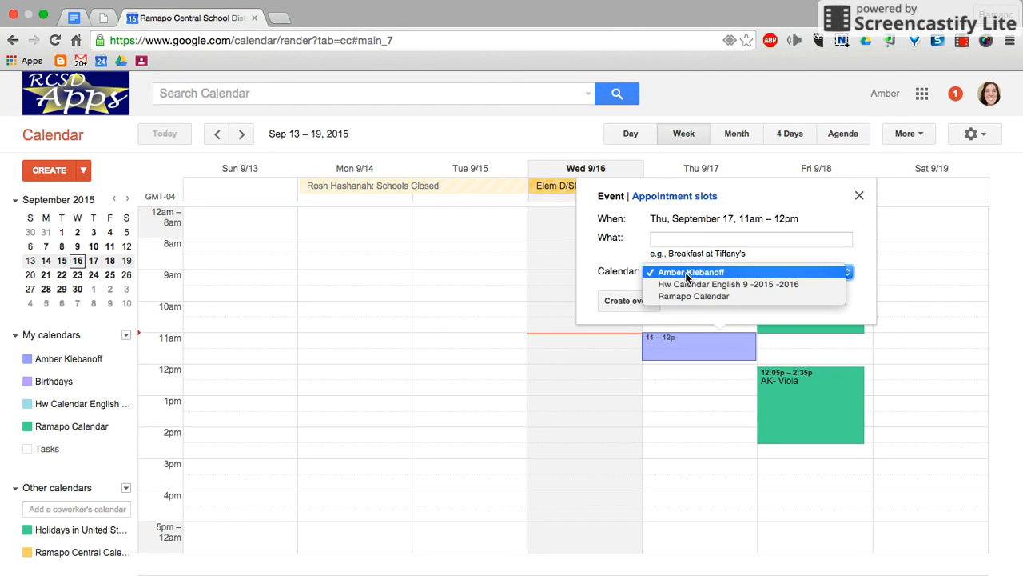
{"action": "left_click", "coordinate": [728, 285]}
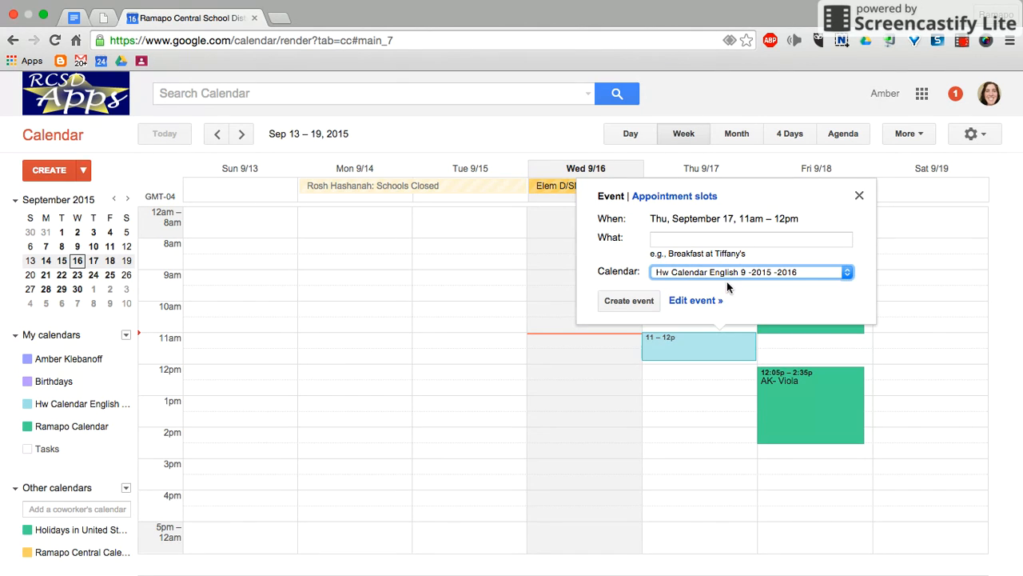
{"action": "left_click", "coordinate": [725, 243]}
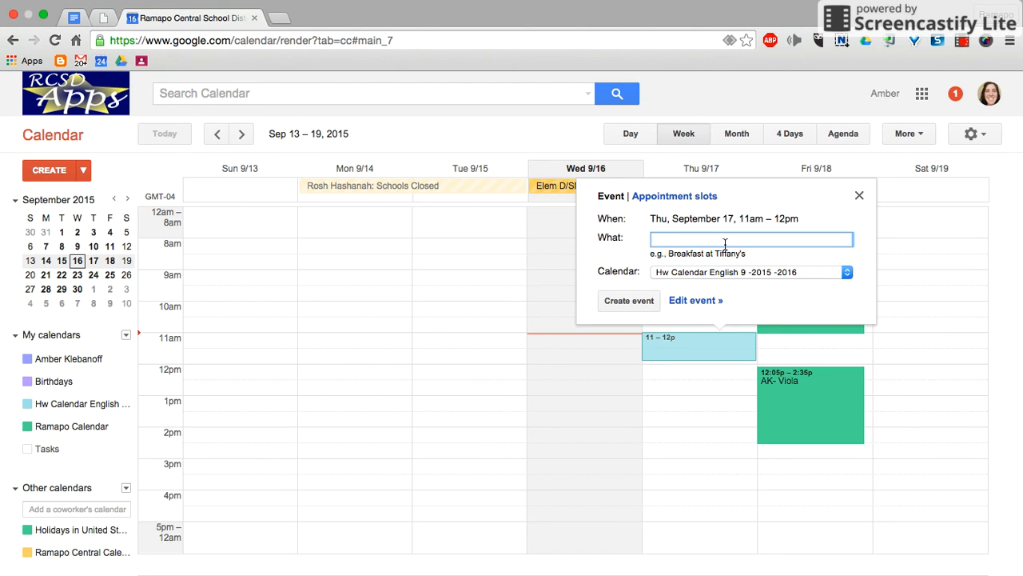
{"action": "type", "text": "Read pages 15-23"}
Open the full details of the reading event and repeat it weekly on Thursday, ending after 4 occurrences
{"action": "left_click", "coordinate": [694, 300]}
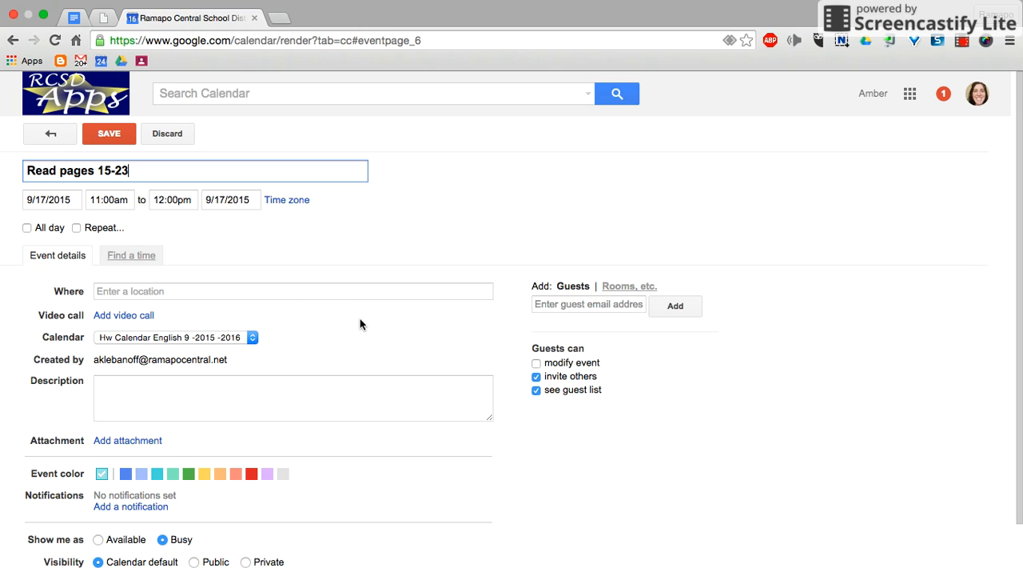
{"action": "left_click", "coordinate": [77, 229]}
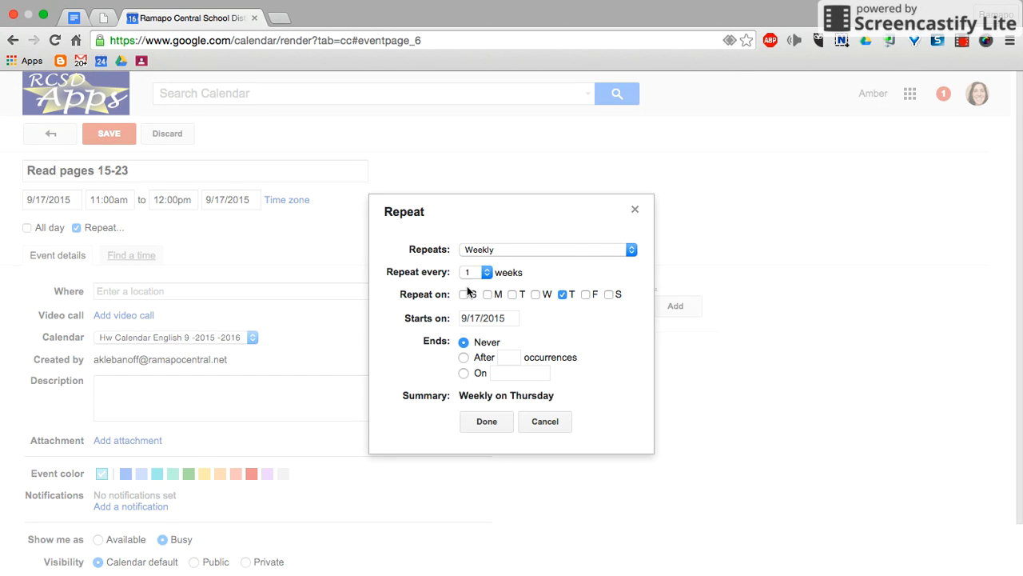
{"action": "left_click", "coordinate": [464, 358]}
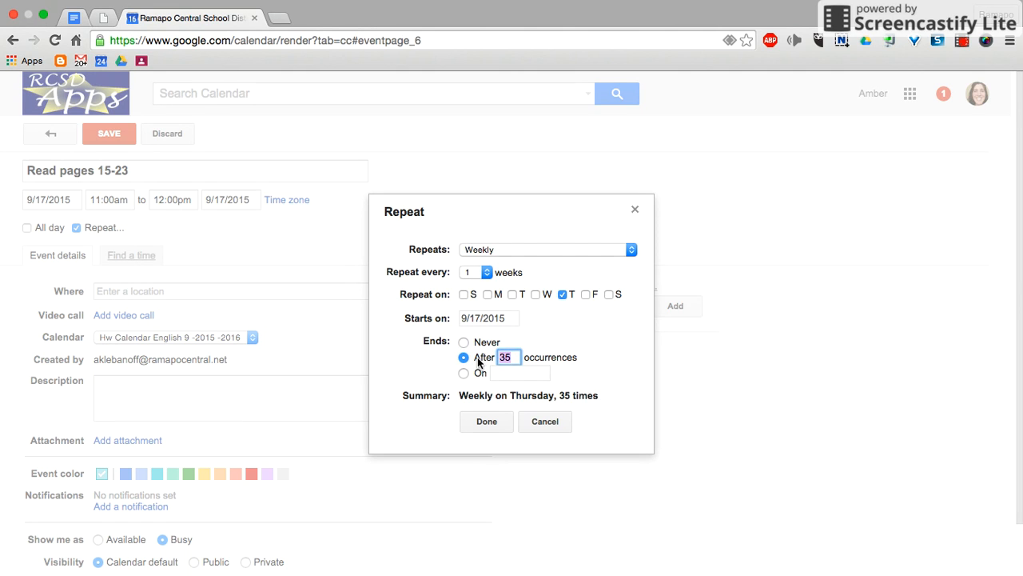
{"action": "type", "text": "4"}
{"action": "left_click", "coordinate": [503, 422]}
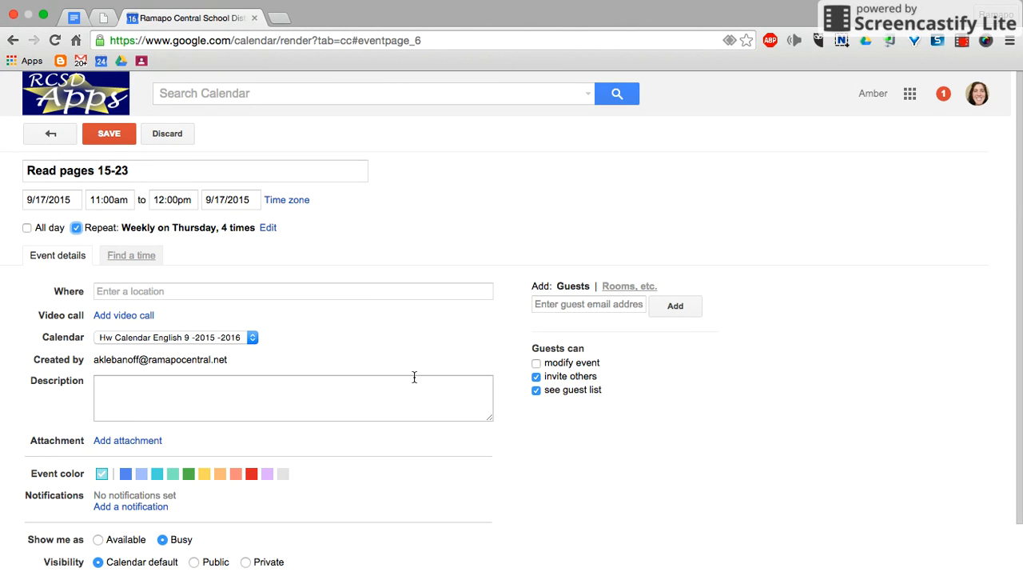
Attach the Google Drive document "**LHRIC Recommended Extensions and Apps" to the reading event
{"action": "scroll", "coordinate": [276, 411], "scroll_direction": "down", "scroll_amount": 1}
{"action": "scroll", "coordinate": [276, 411], "scroll_direction": "down", "scroll_amount": 1}
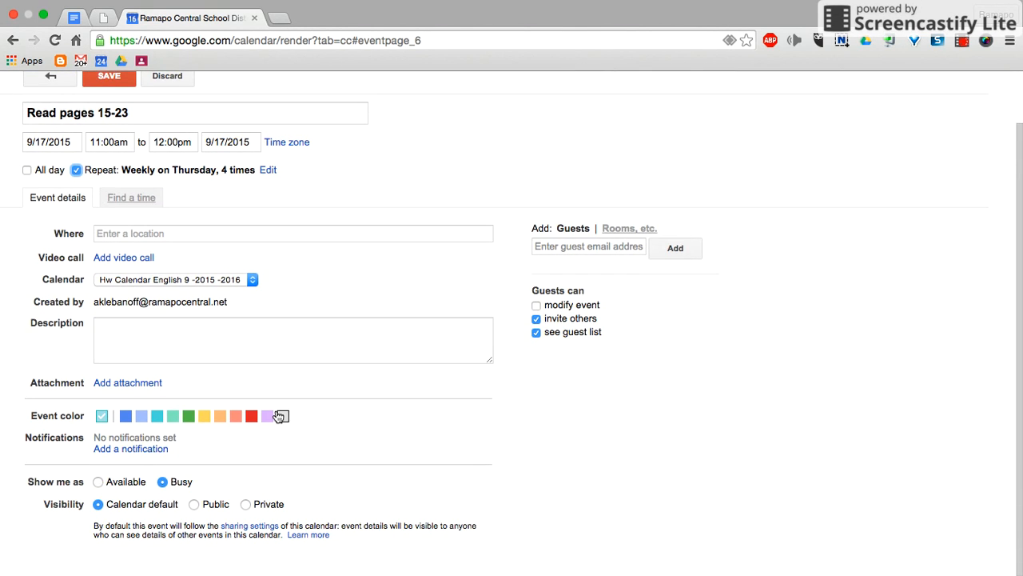
{"action": "left_click", "coordinate": [140, 383]}
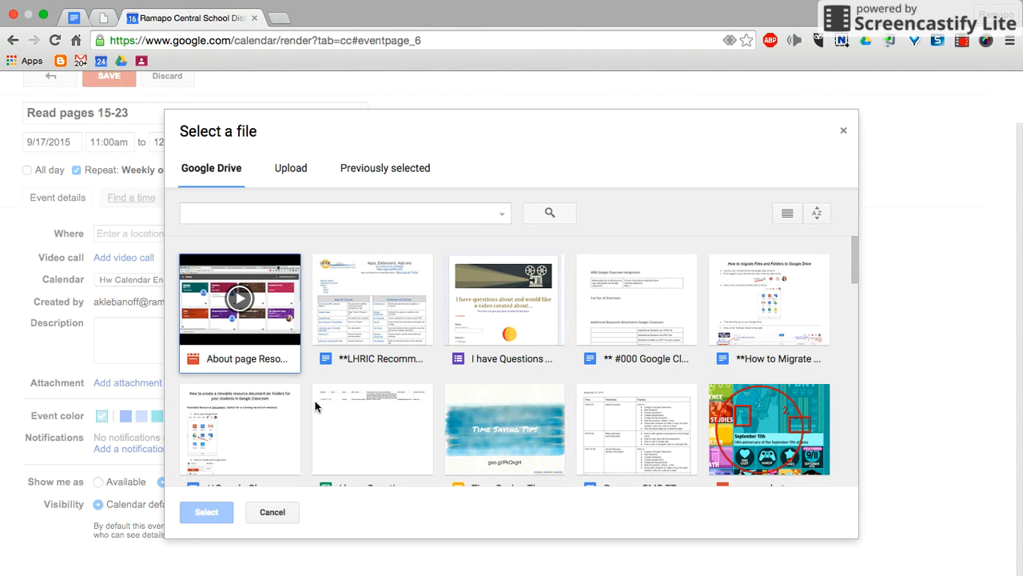
{"action": "left_click", "coordinate": [373, 340]}
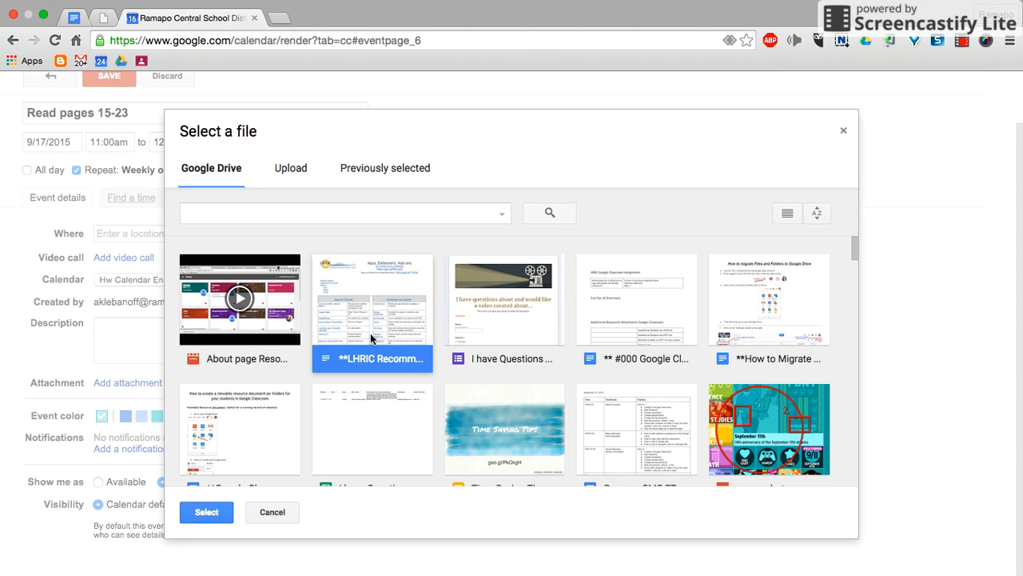
{"action": "left_click", "coordinate": [224, 512]}
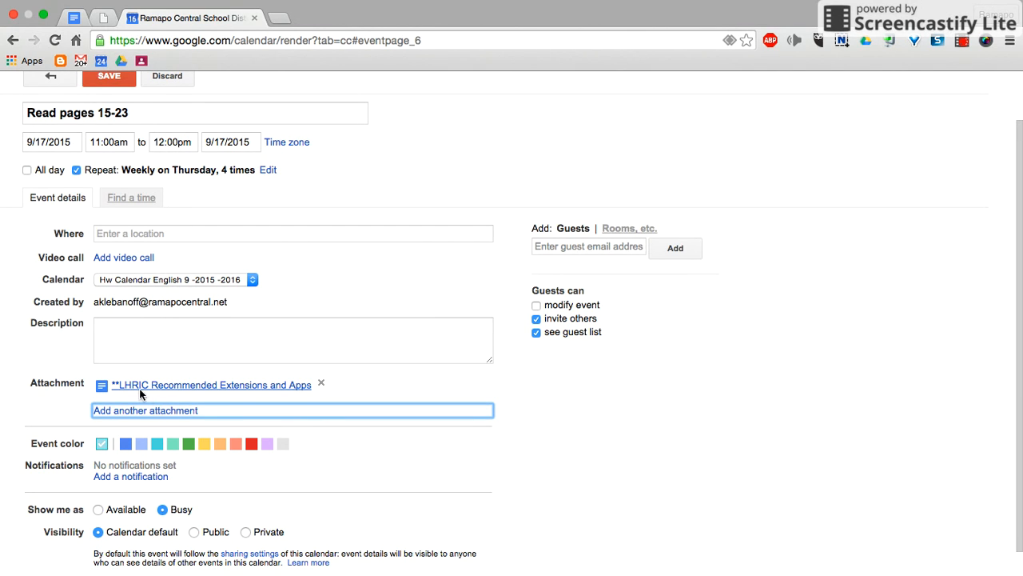
Enter the event description "Don't forget that this is in To Kill a Mockingbird"
{"action": "left_click", "coordinate": [268, 321]}
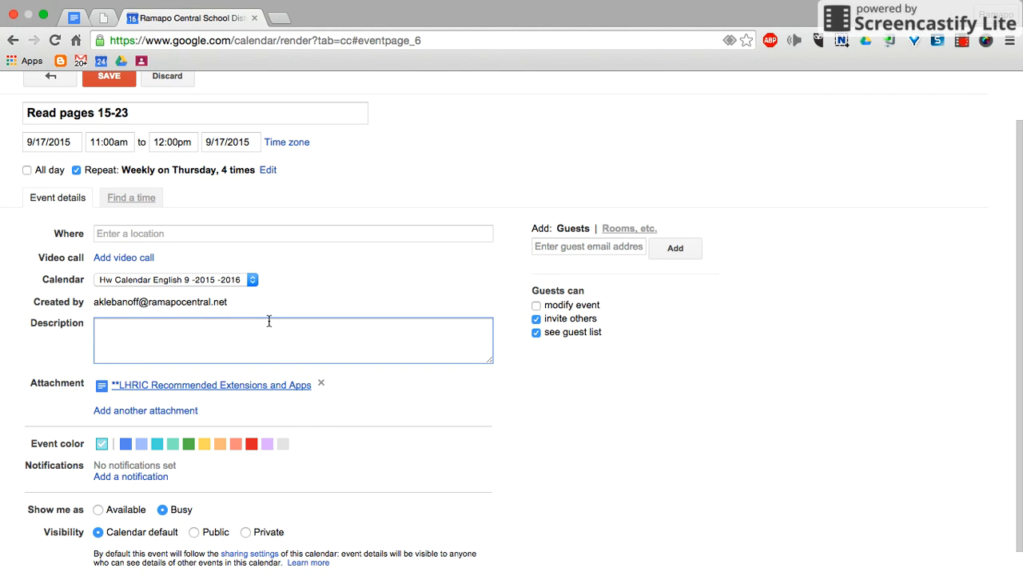
{"action": "type", "text": "Don't forget that this is in y"}
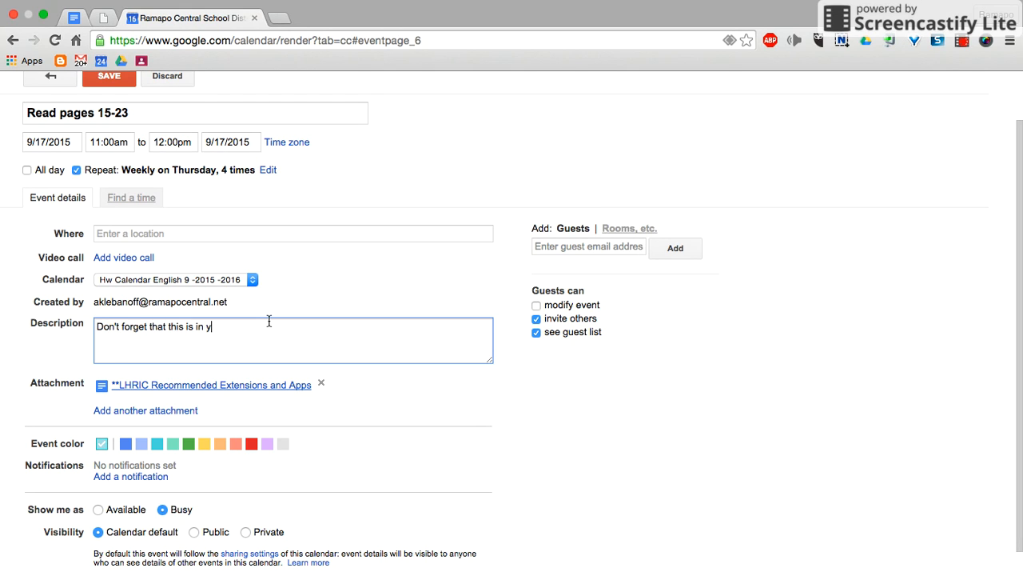
{"action": "type", "text": "our \"T"}
{"action": "key", "text": "BackSpace"}
{"action": "key", "text": "BackSpace"}
{"action": "key", "text": "BackSpace"}
{"action": "key", "text": "BackSpace"}
{"action": "key", "text": "BackSpace"}
{"action": "key", "text": "BackSpace"}
{"action": "key", "text": "BackSpace"}
{"action": "type", "text": "To Kill a Mocking bird"}
Set the event color to green and save the reading event
{"action": "scroll", "coordinate": [260, 484], "scroll_direction": "down", "scroll_amount": 1}
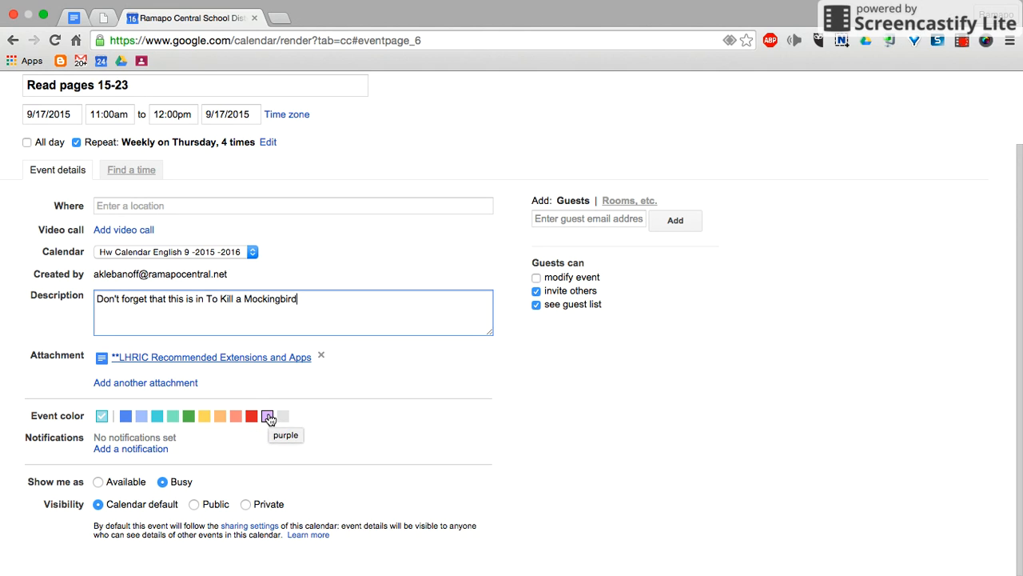
{"action": "left_click", "coordinate": [190, 421]}
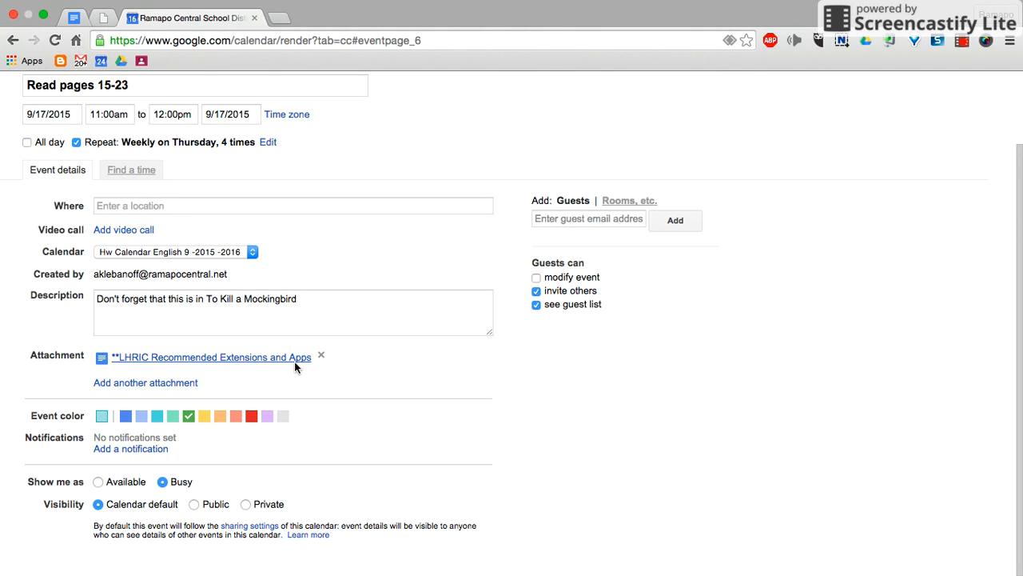
{"action": "scroll", "coordinate": [295, 361], "scroll_direction": "up", "scroll_amount": 2}
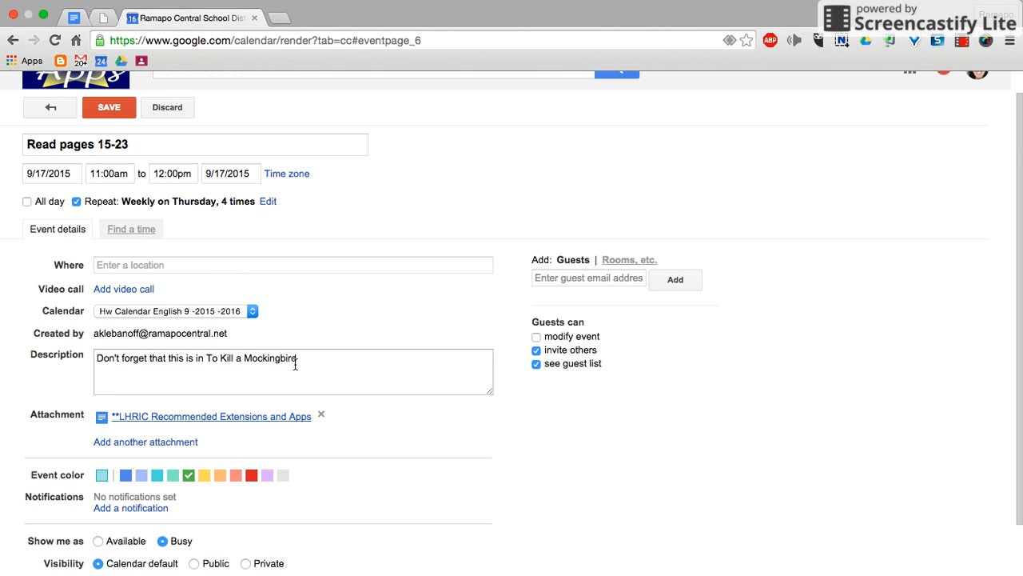
{"action": "left_click", "coordinate": [117, 116]}
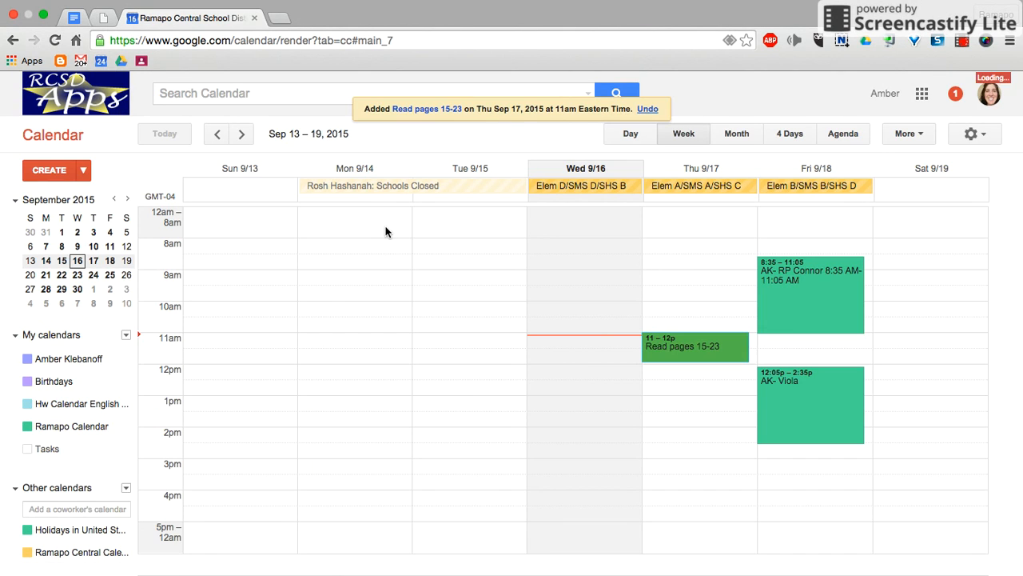